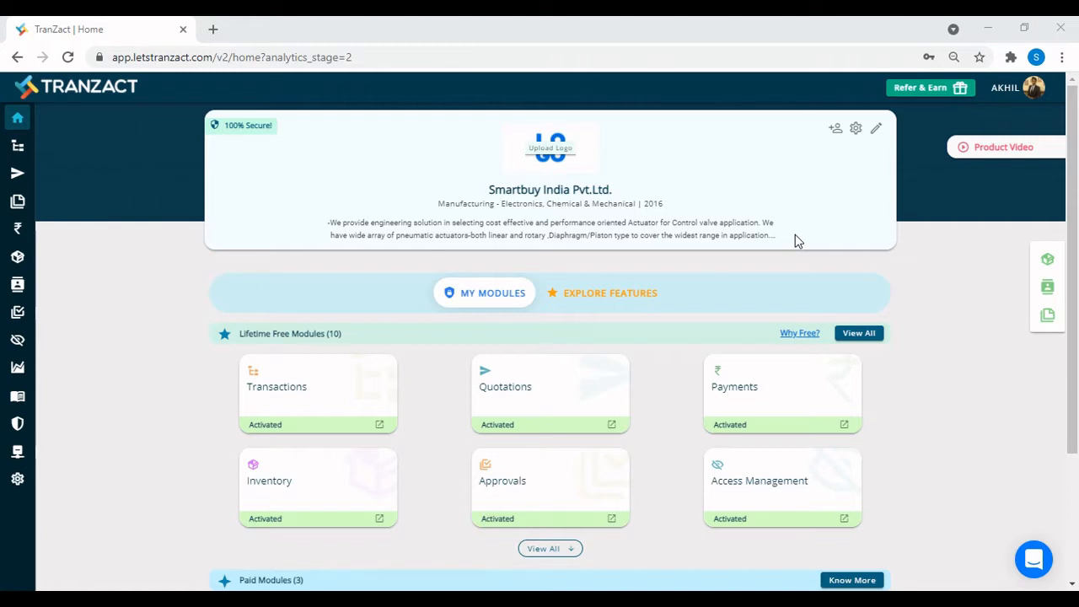
Search Google for 'chrome web store' from a fresh tab.
{"action": "left_click", "coordinate": [216, 30]}
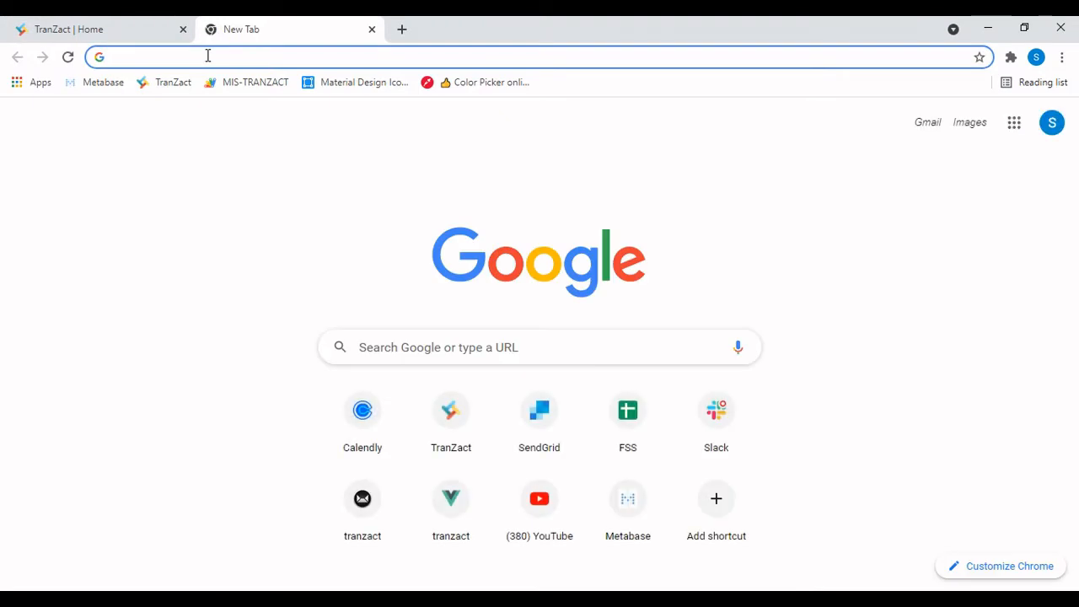
{"action": "type", "text": "chrome we"}
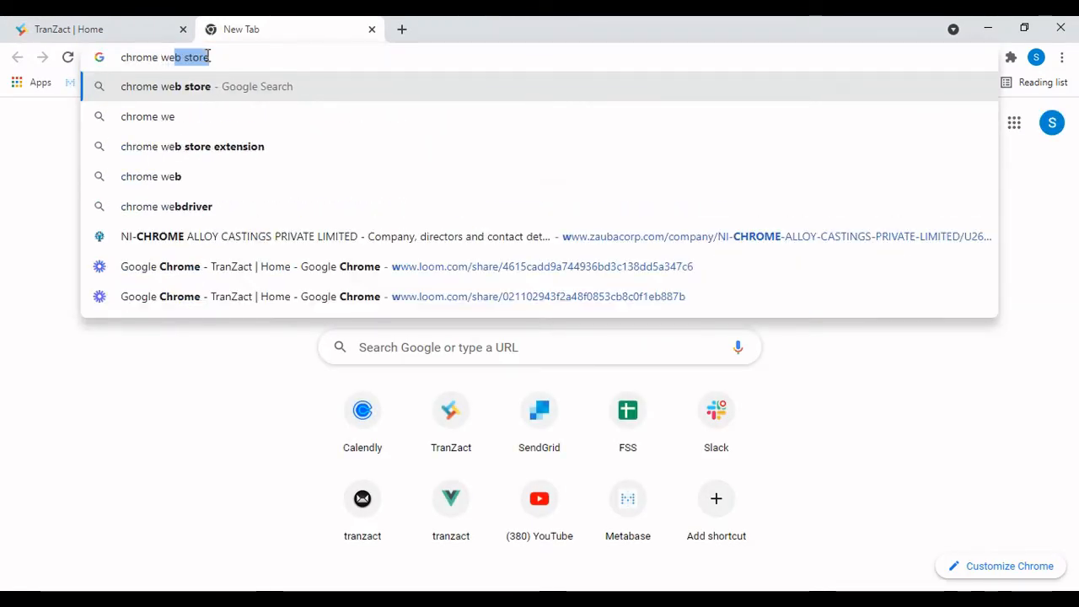
{"action": "type", "text": "b store"}
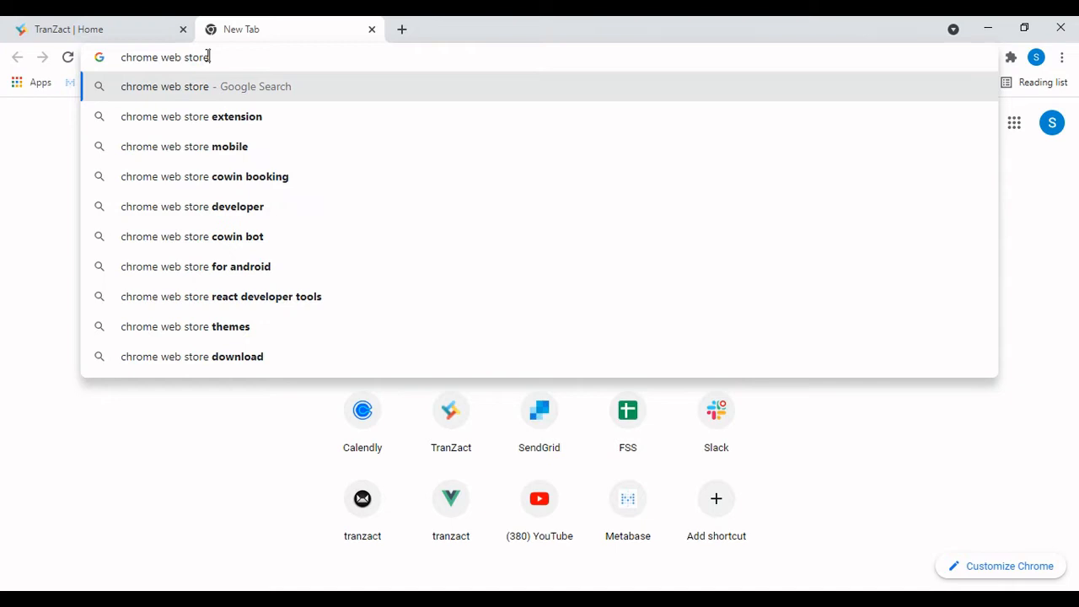
{"action": "key", "text": "Return"}
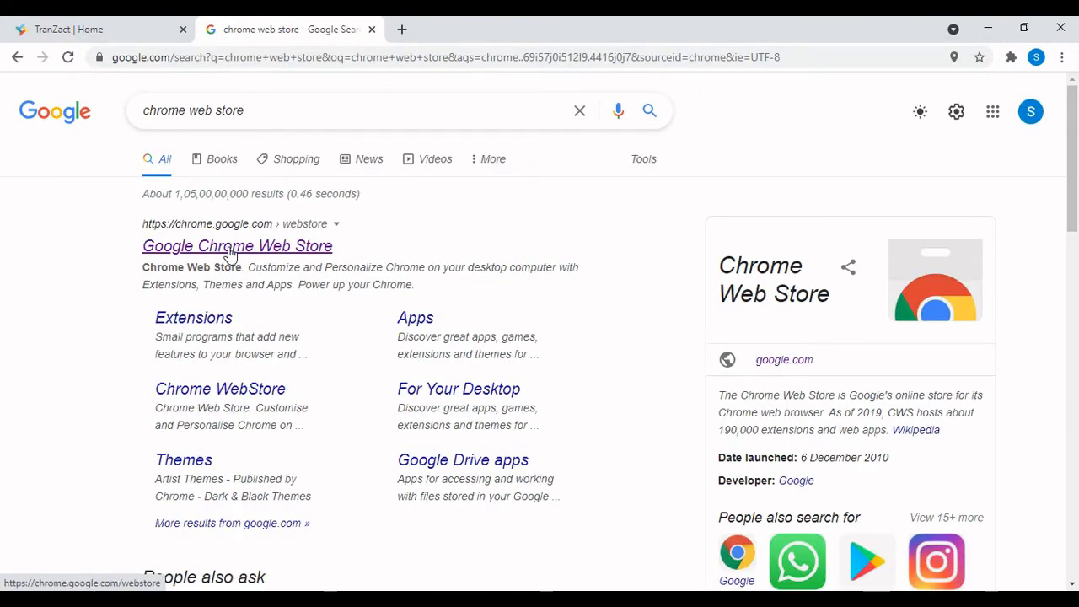
Enter the Chrome Web Store from the Google result and search it for 'tranzact'.
{"action": "left_click", "coordinate": [261, 249]}
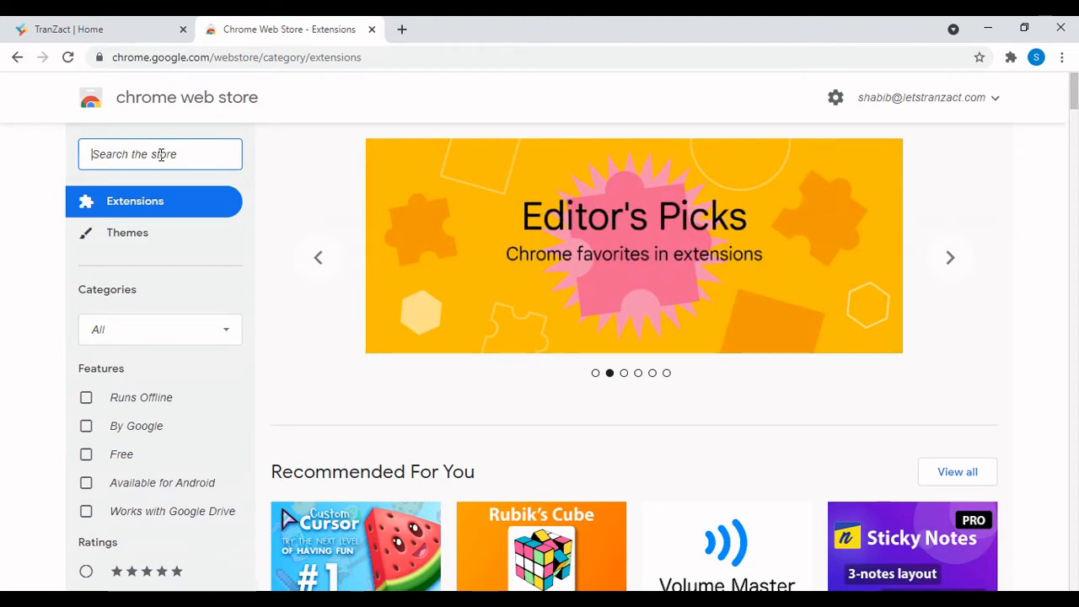
{"action": "type", "text": "tranzact"}
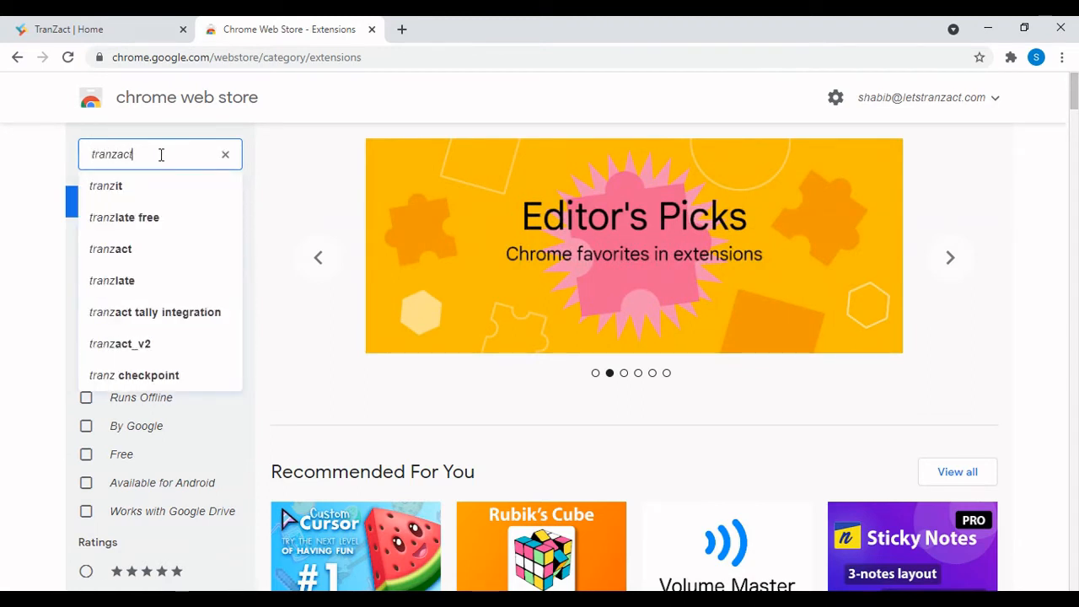
{"action": "key", "text": "Return"}
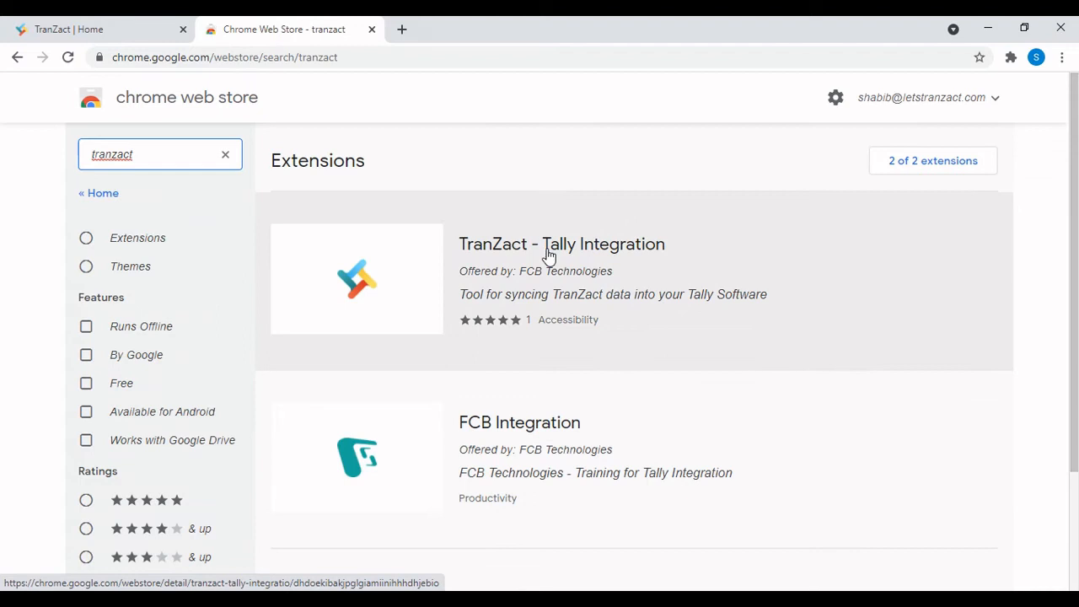
Add TranZact - Tally Integration to Chrome from its detail page, confirming the install.
{"action": "left_click", "coordinate": [546, 253]}
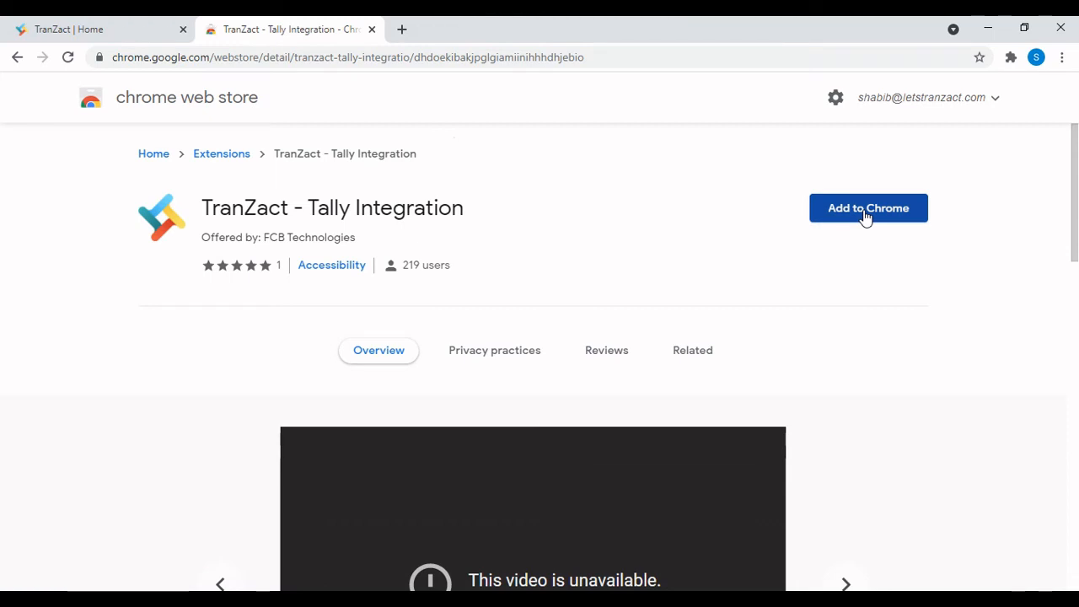
{"action": "left_click", "coordinate": [866, 216]}
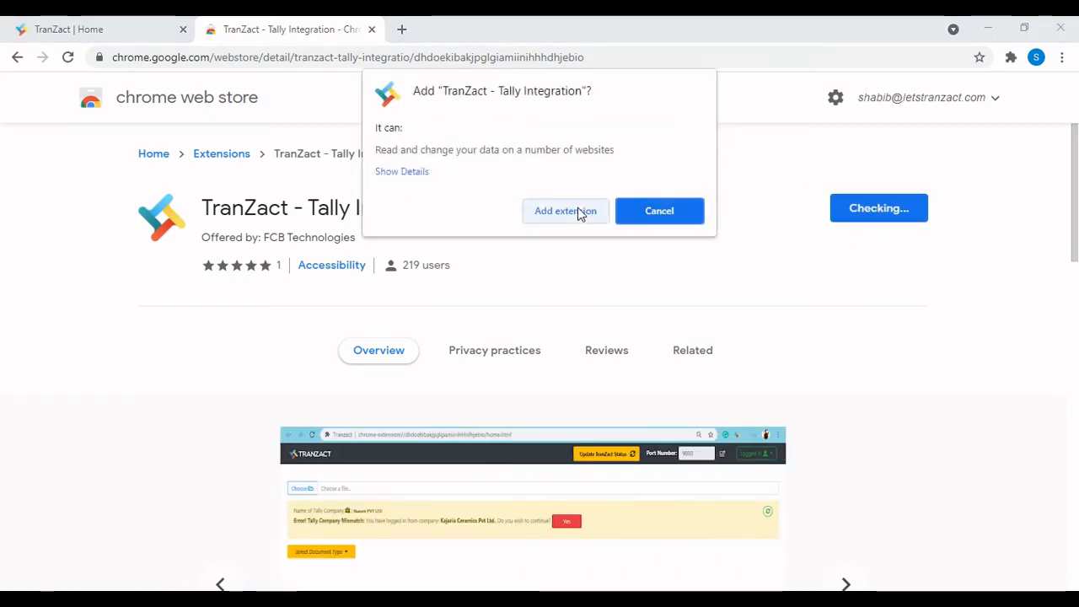
{"action": "left_click", "coordinate": [578, 211]}
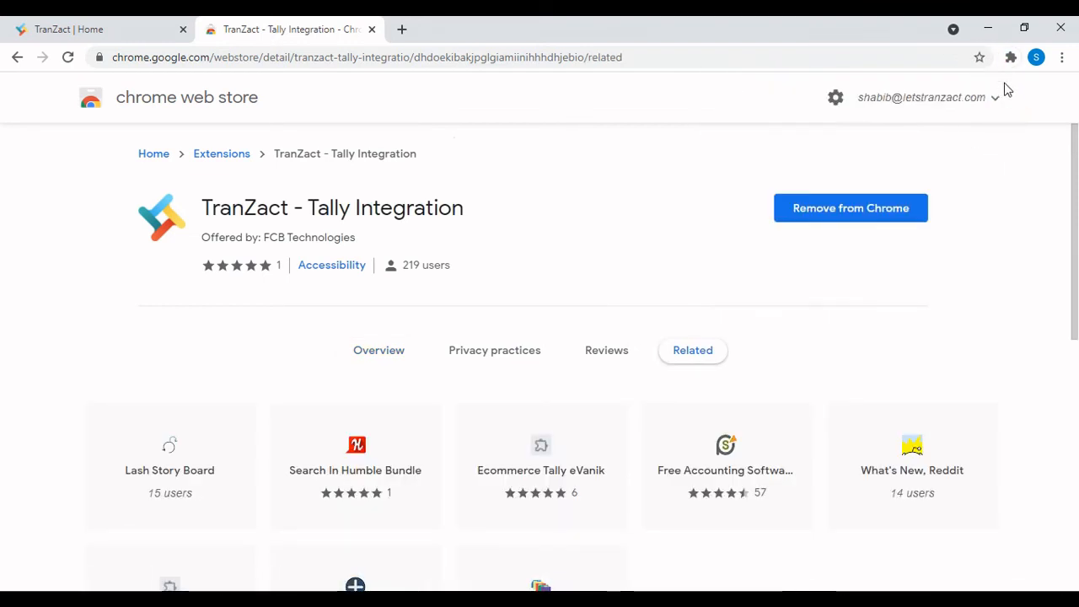
Launch TranZact - Tally Integration from the Extensions menu so its home page opens in a tab.
{"action": "left_click", "coordinate": [1010, 58]}
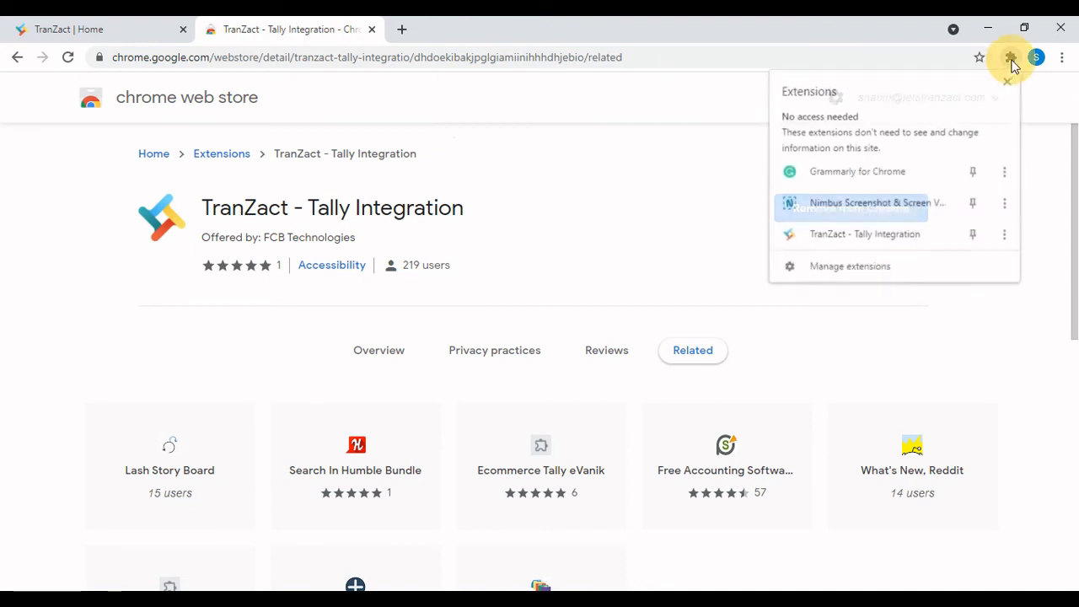
{"action": "left_click", "coordinate": [872, 243]}
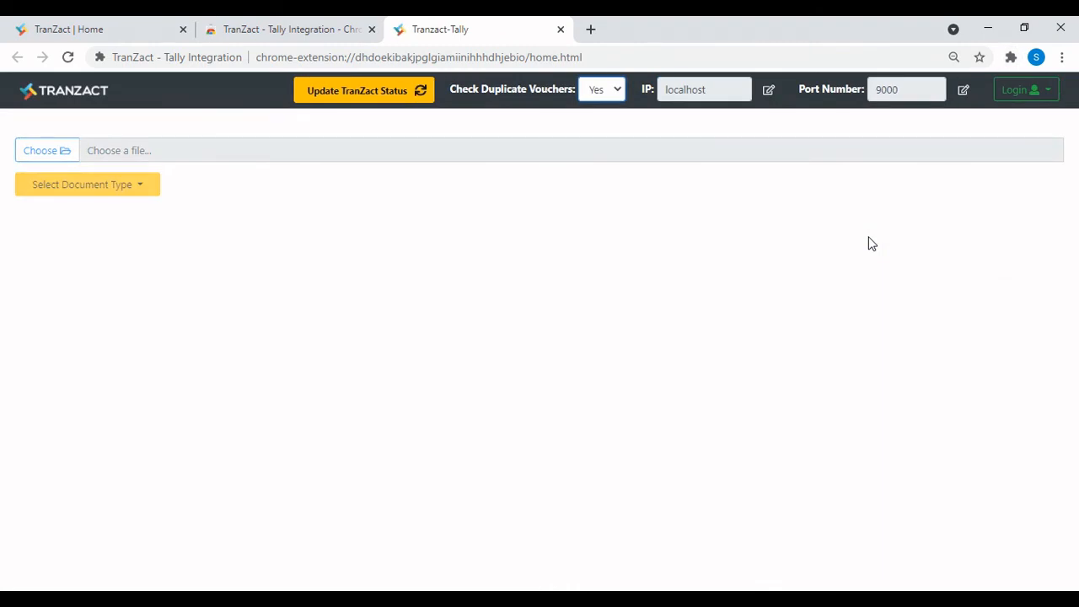